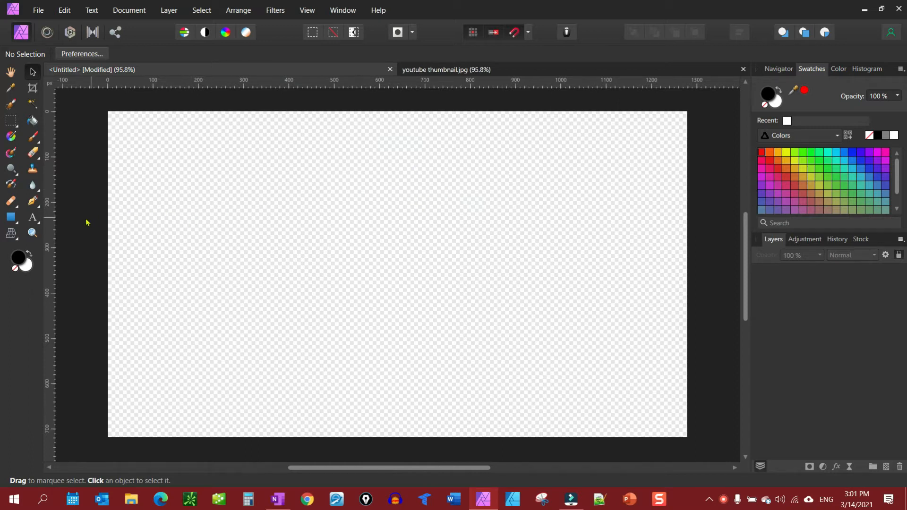
Step: Add the artistic text "HIGHWAY OF ANGELS" in white Cooper Black across the middle of the canvas
left_click(37, 225)
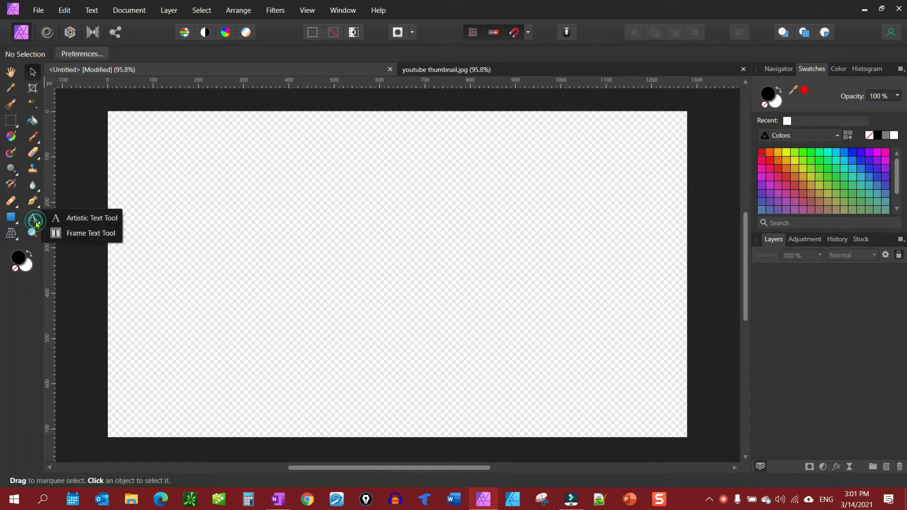
left_click(60, 219)
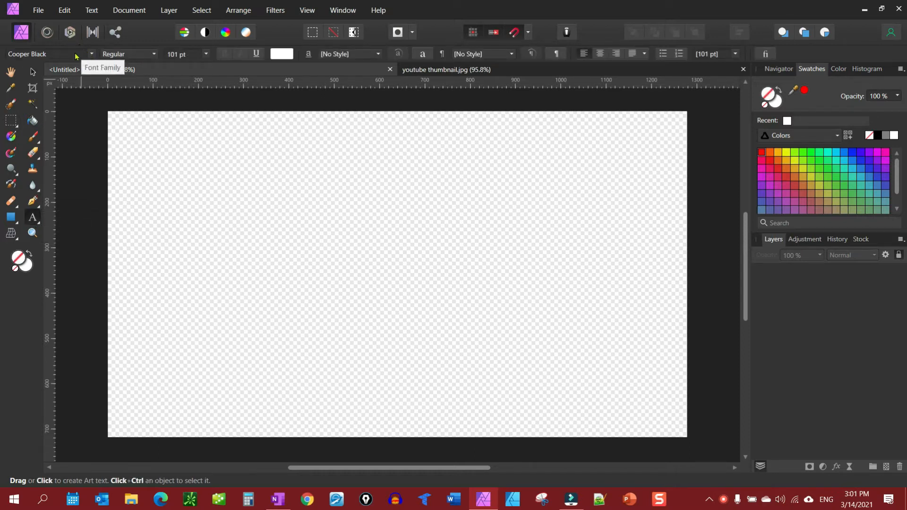
left_click(156, 293)
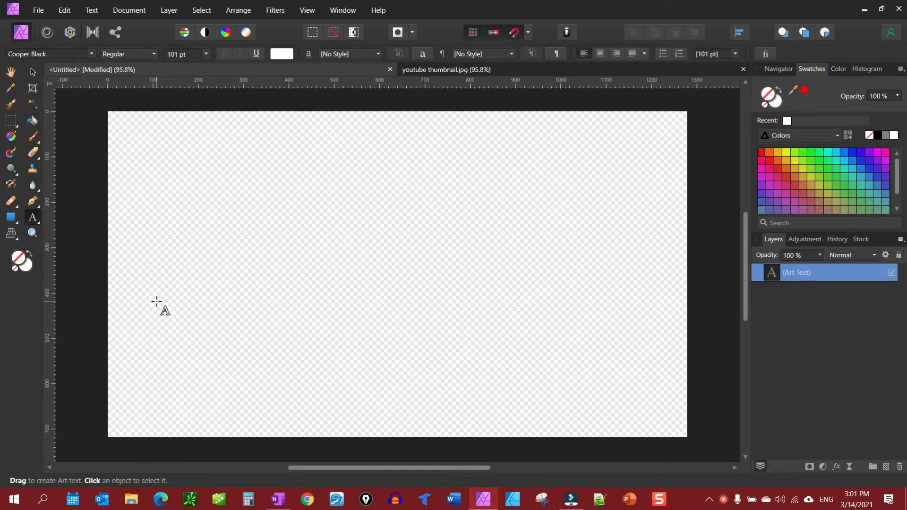
type("HI")
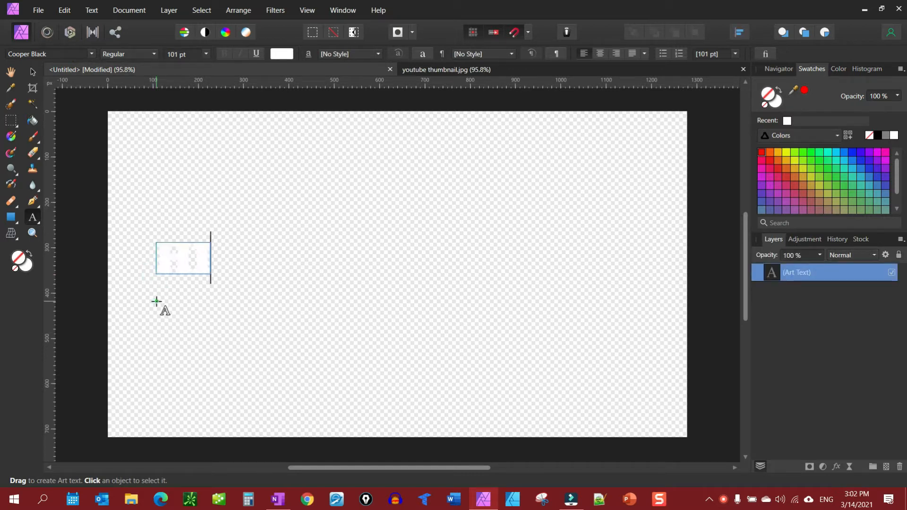
type("GHWAY O")
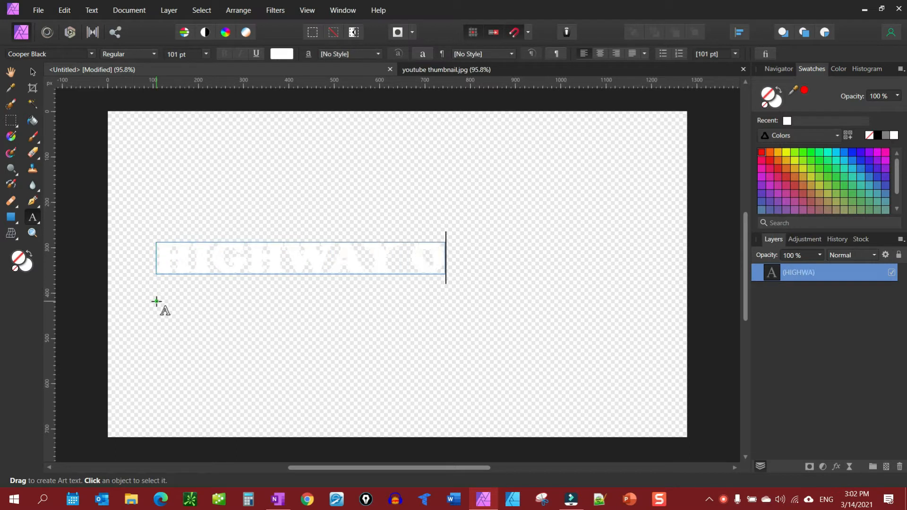
type("F ANGELS")
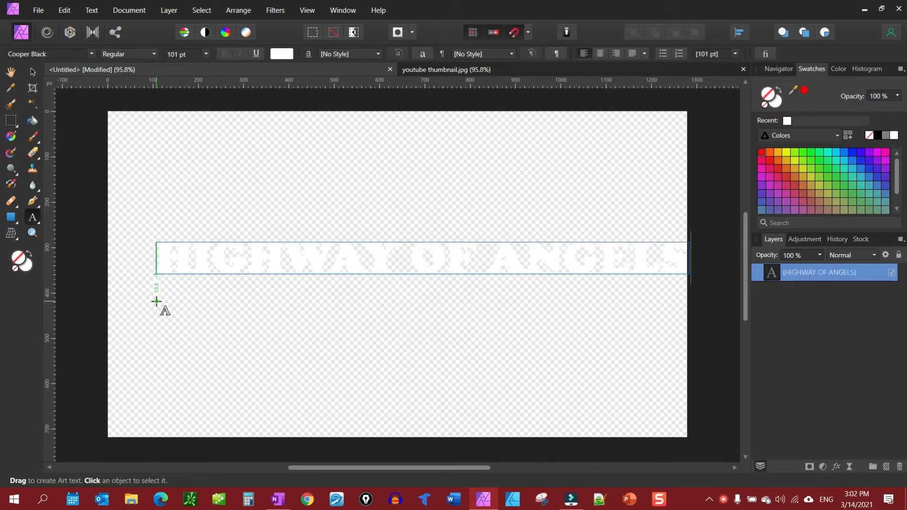
key("Escape")
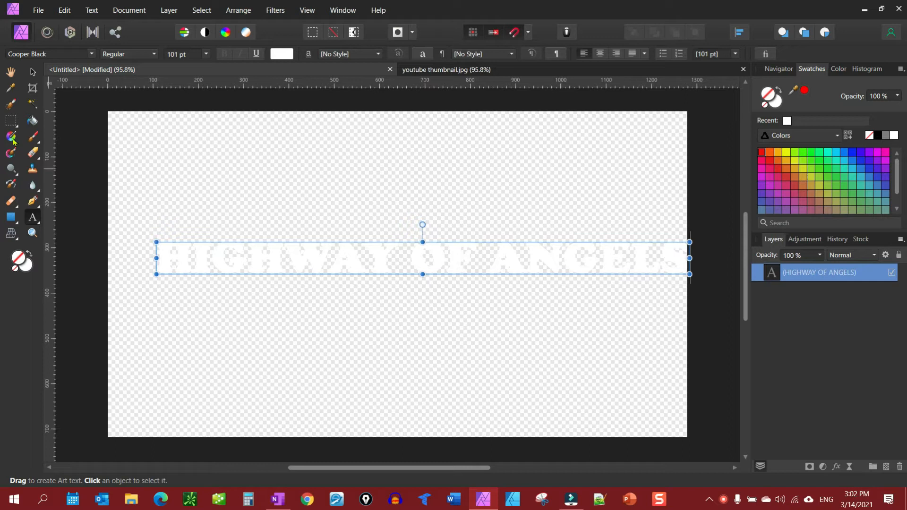
Step: Move the "HIGHWAY OF ANGELS" text so it is centred horizontally on the canvas, then deselect it
left_click(32, 72)
left_click_drag(387, 246, 361, 247)
left_click(419, 209)
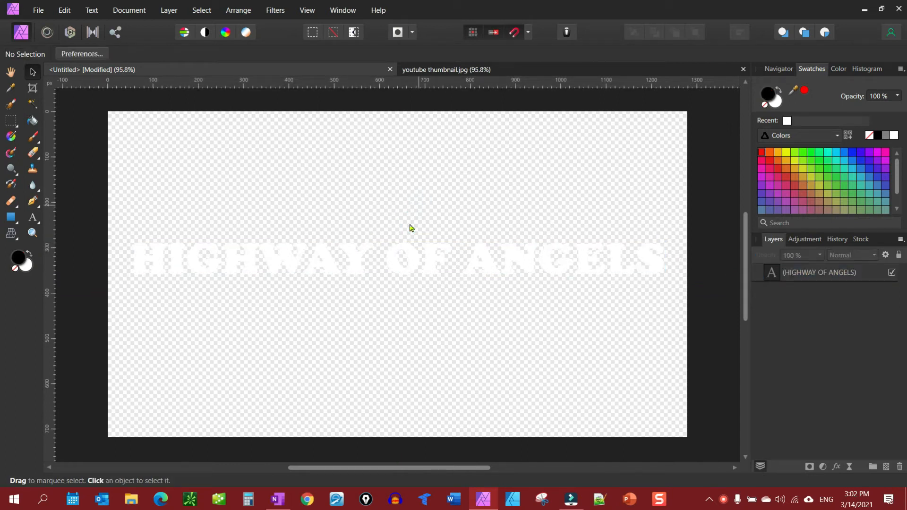
left_click(392, 265)
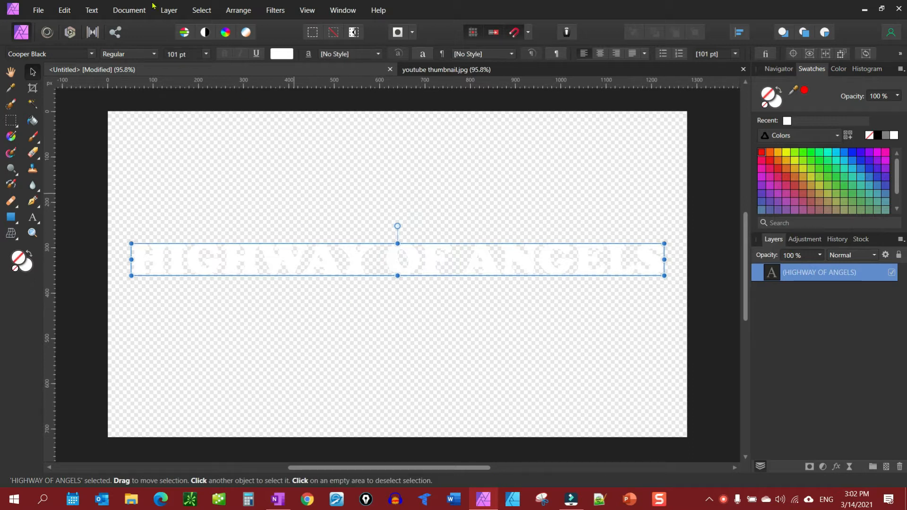
left_click(39, 10)
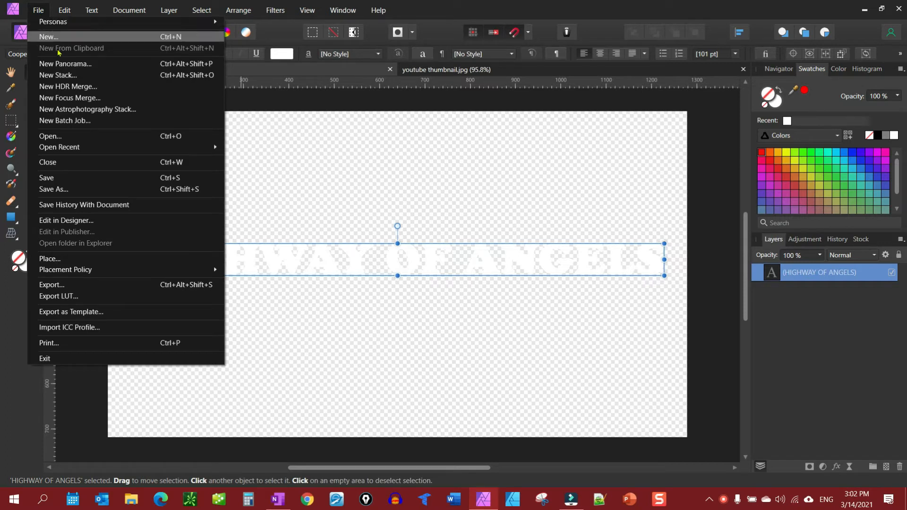
left_click(49, 259)
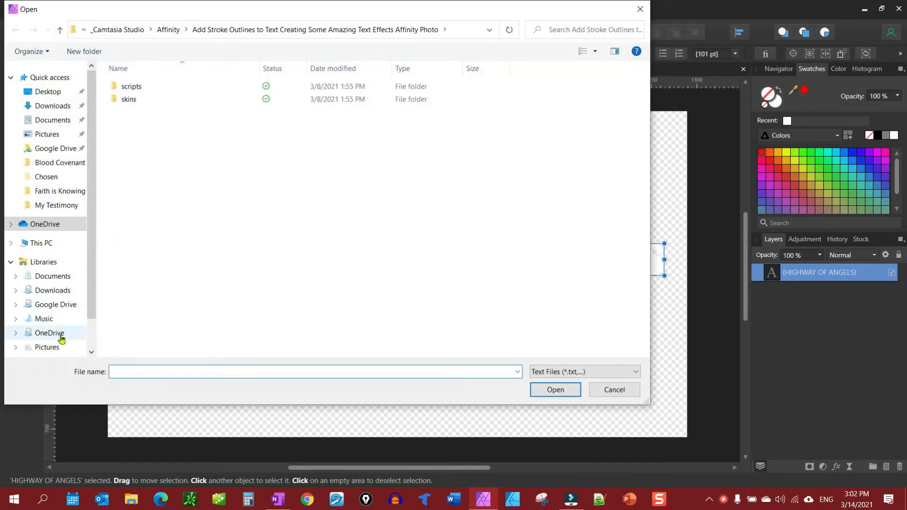
left_click(64, 348)
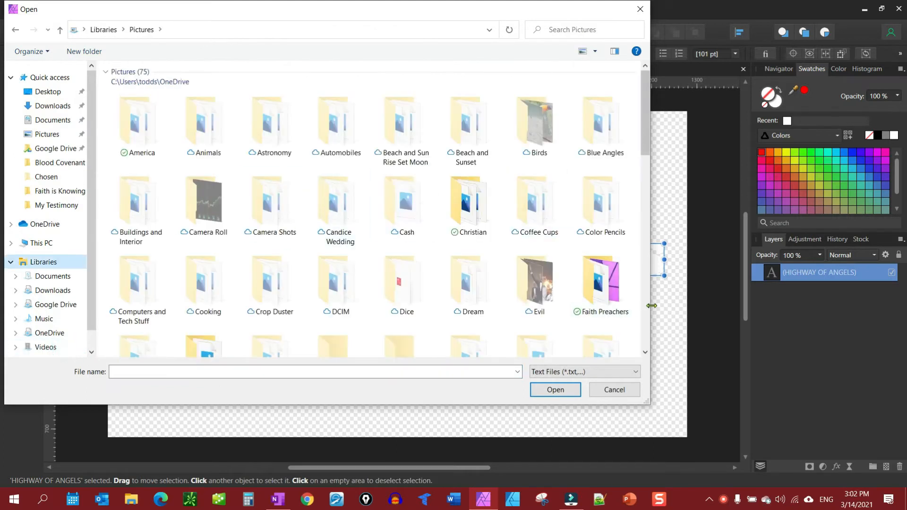
scroll(646, 308, "down", 5)
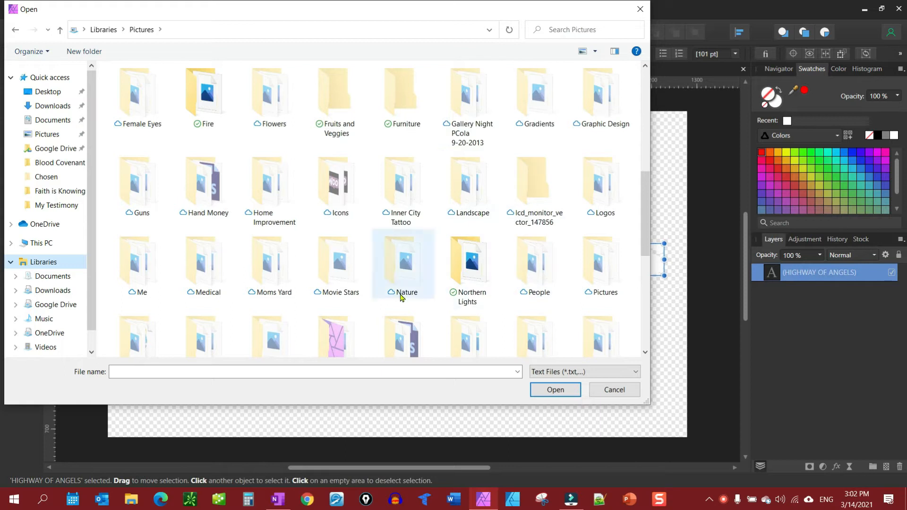
double_click(487, 284)
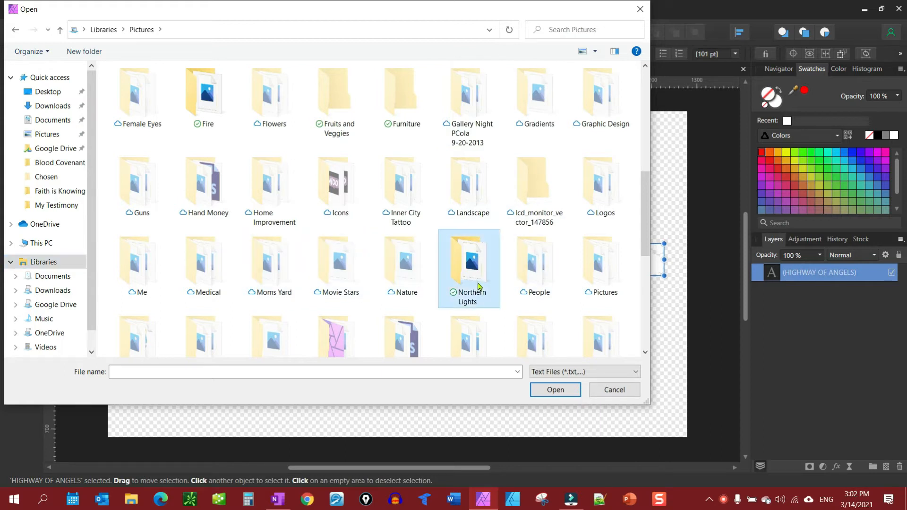
left_click(582, 372)
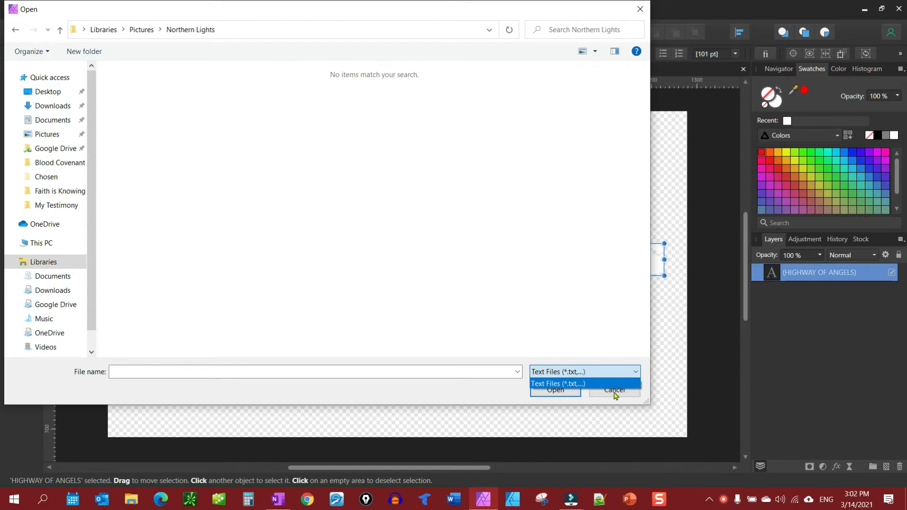
left_click(569, 387)
left_click(615, 389)
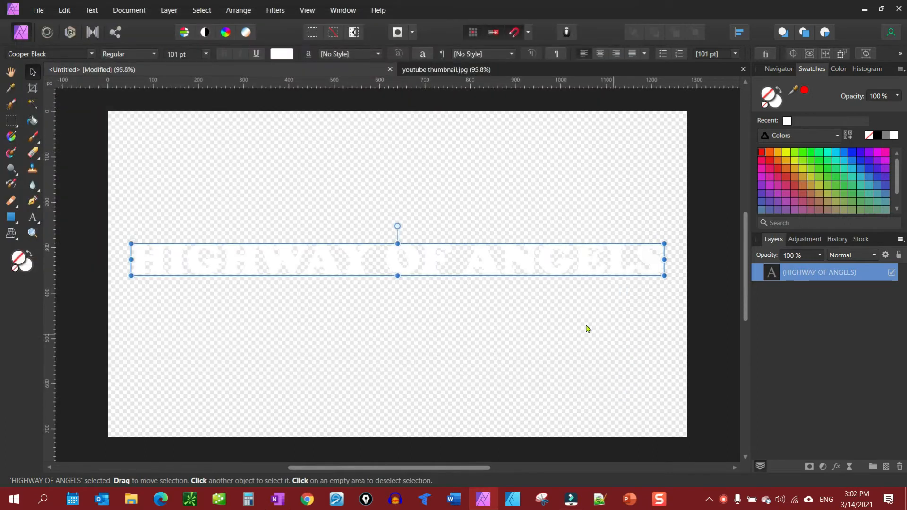
Step: With nothing selected, place Aurora Ellis.jpg from the Northern Lights pictures folder at default size and move its layer below the text
left_click(579, 324)
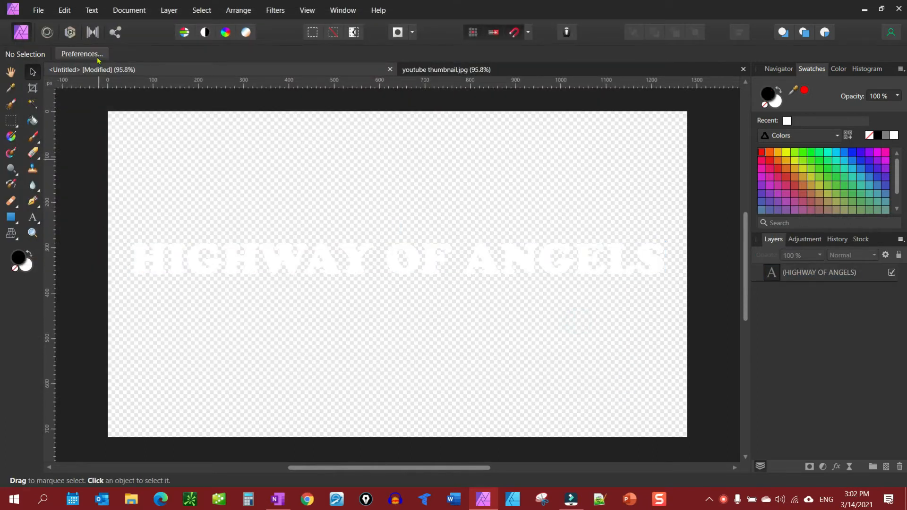
left_click(38, 10)
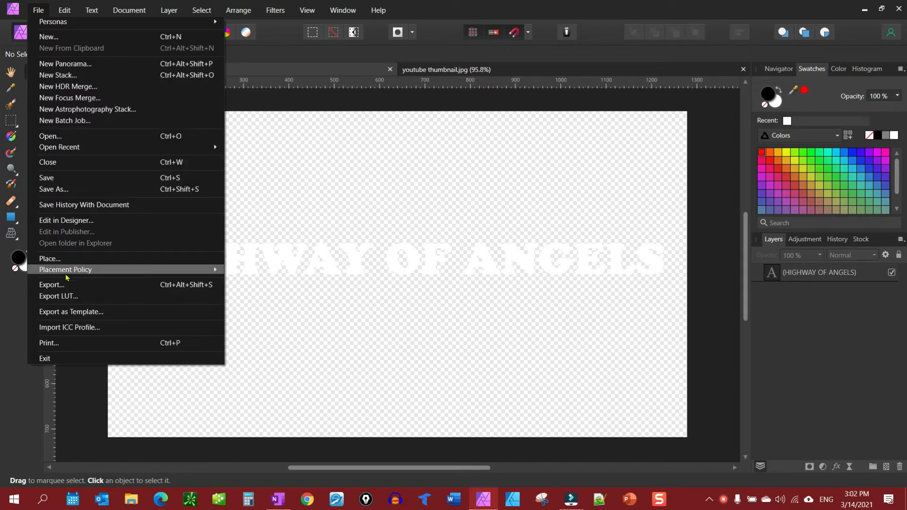
left_click(50, 259)
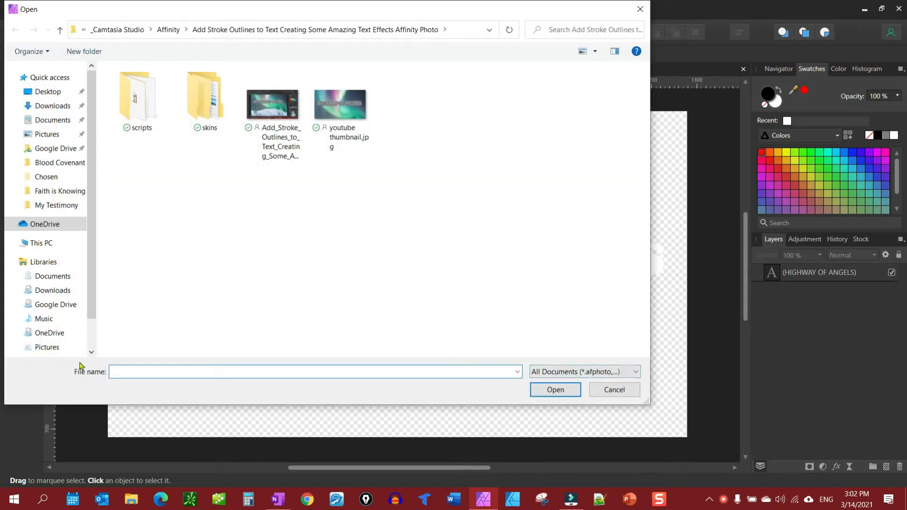
left_click(49, 346)
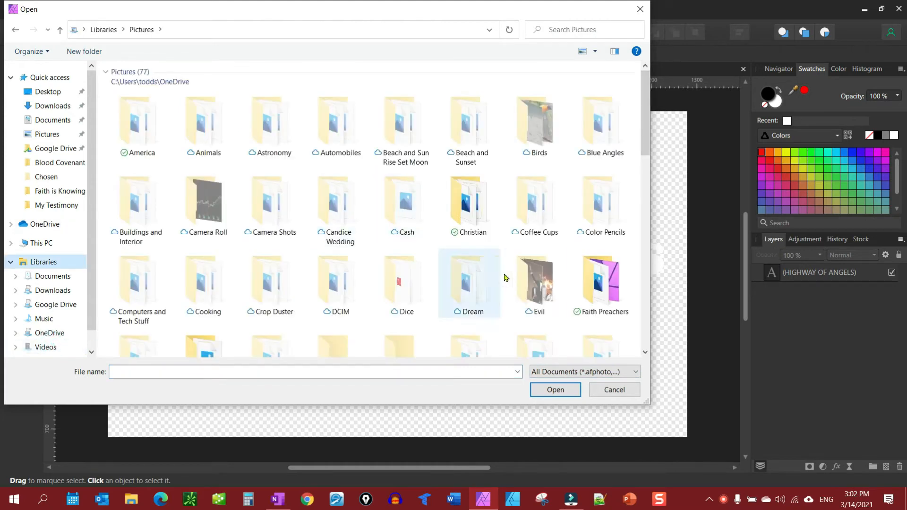
left_click(647, 317)
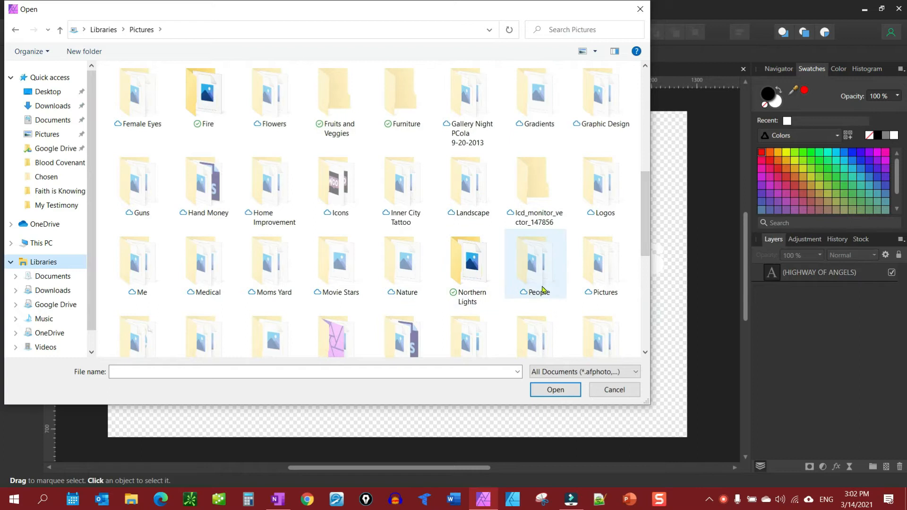
double_click(473, 267)
double_click(151, 92)
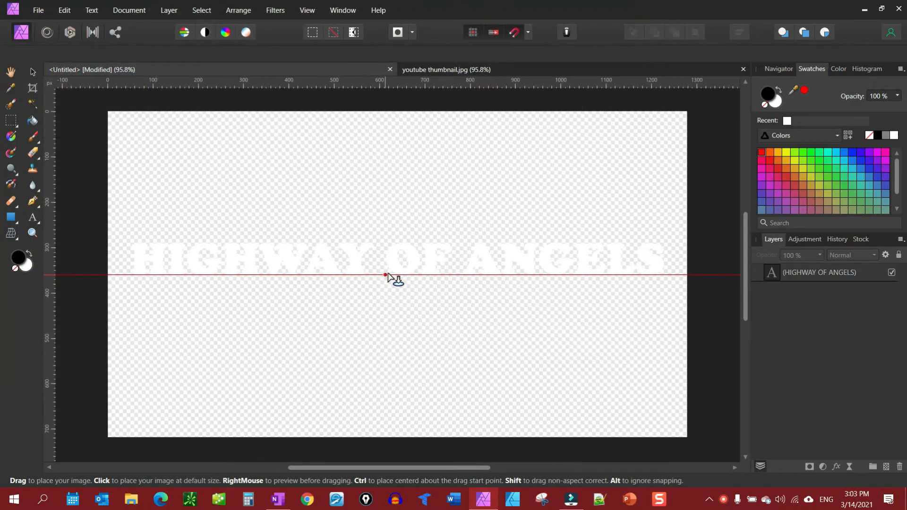
left_click(383, 277)
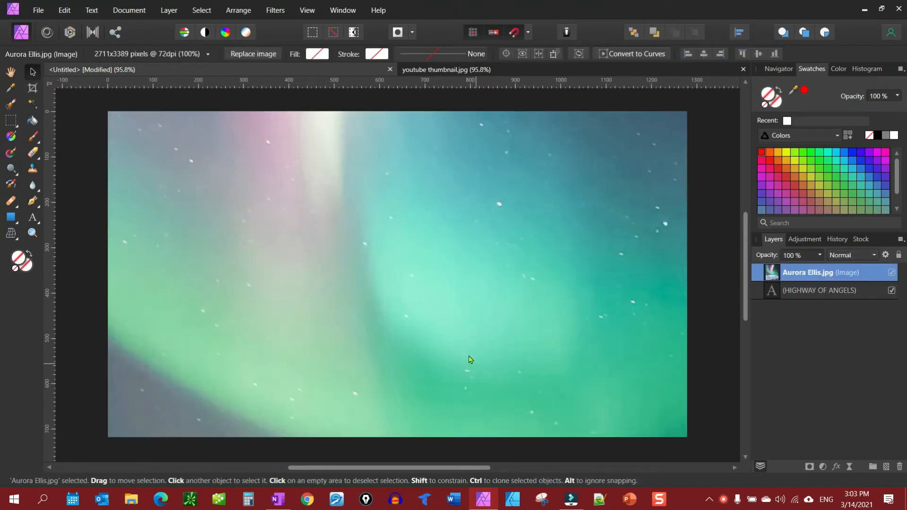
left_click_drag(807, 275, 808, 300)
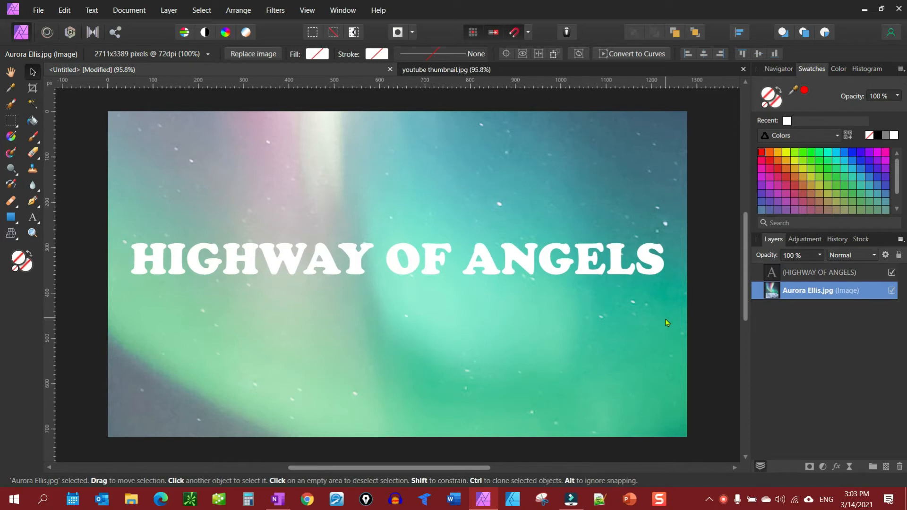
Step: Scale the aurora image down to about 56% and position it to cover the canvas, flush with the canvas's left edge
key("ctrl+alt+0")
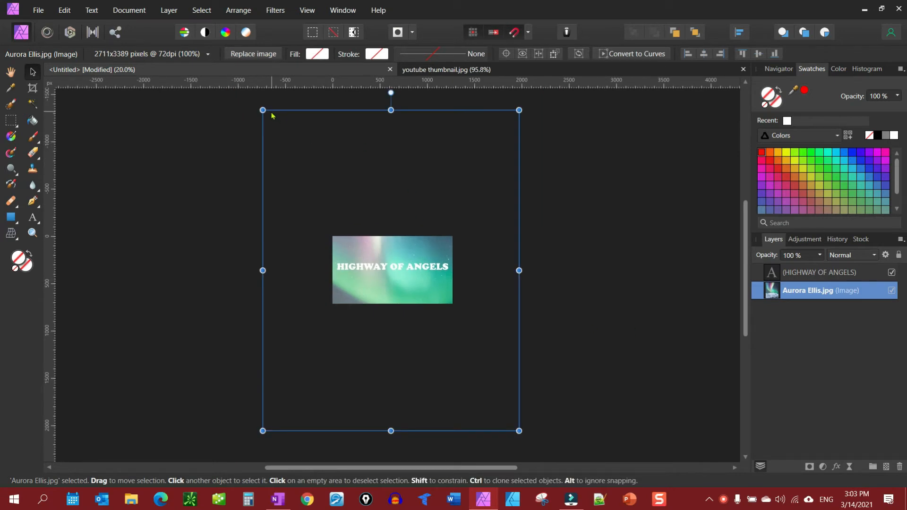
left_click_drag(262, 110, 307, 189)
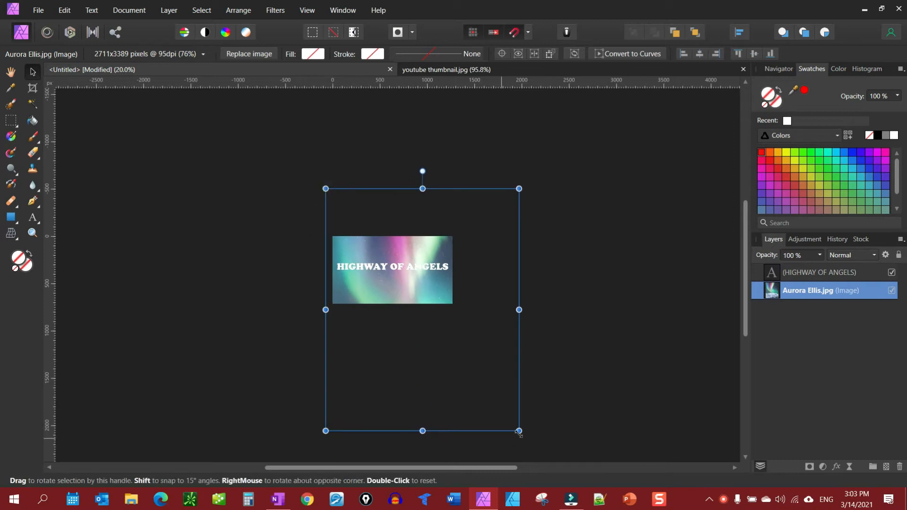
left_click_drag(515, 429, 475, 362)
left_click_drag(397, 282, 405, 309)
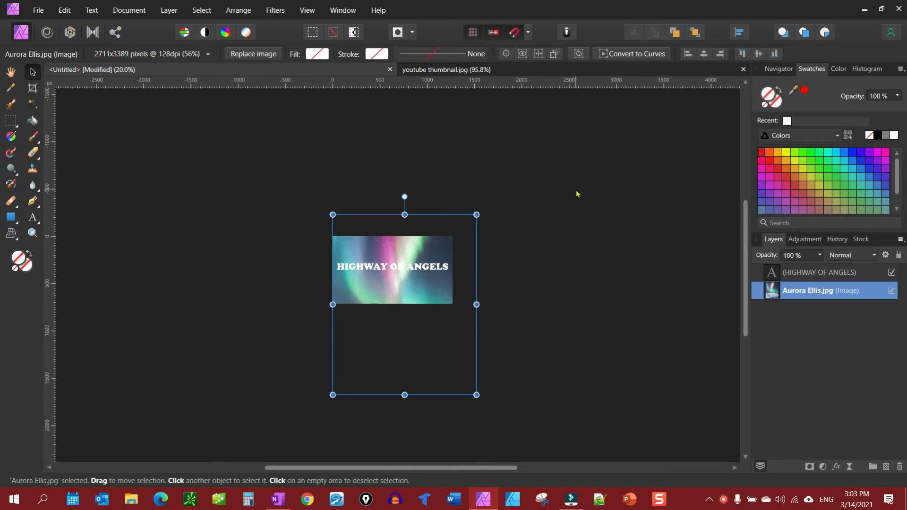
Step: Enable the Outline layer effect on the "HIGHWAY OF ANGELS" text layer and close the effects dialog
key("ctrl+plus")
key("ctrl+plus")
key("ctrl+plus")
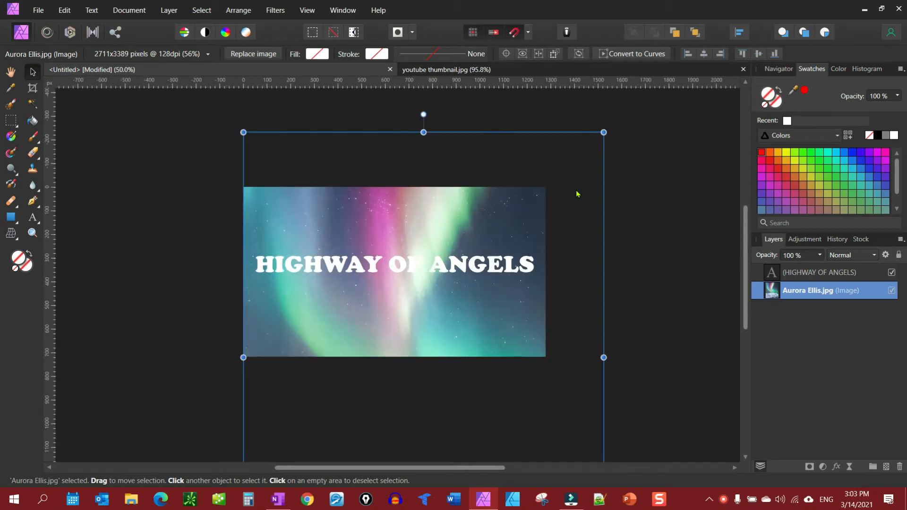
left_click(803, 272)
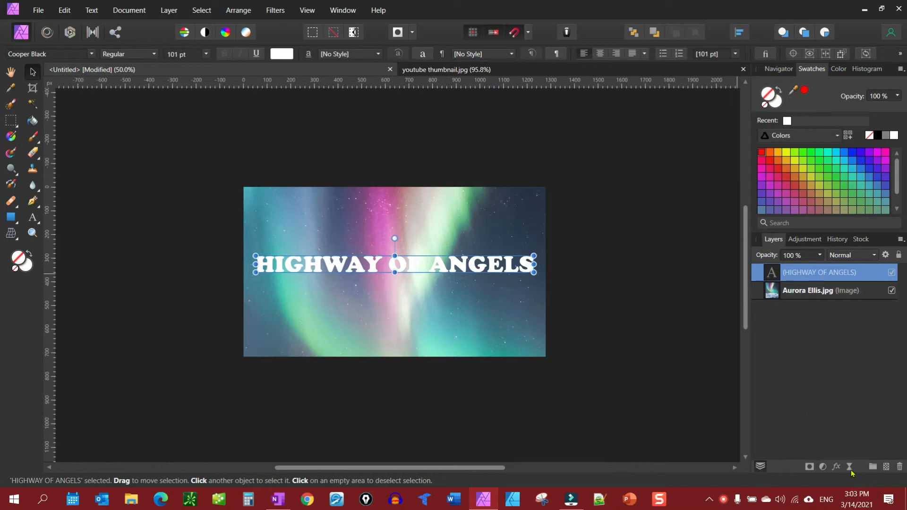
left_click(837, 466)
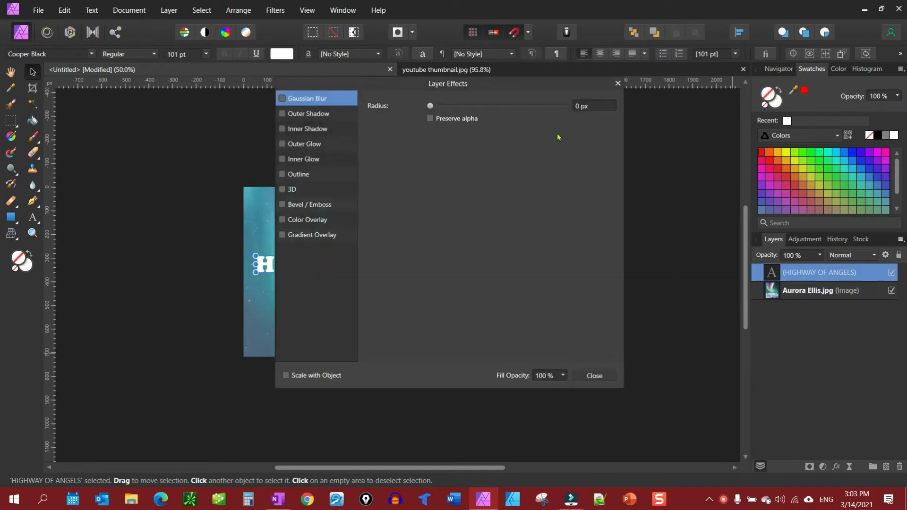
left_click(295, 174)
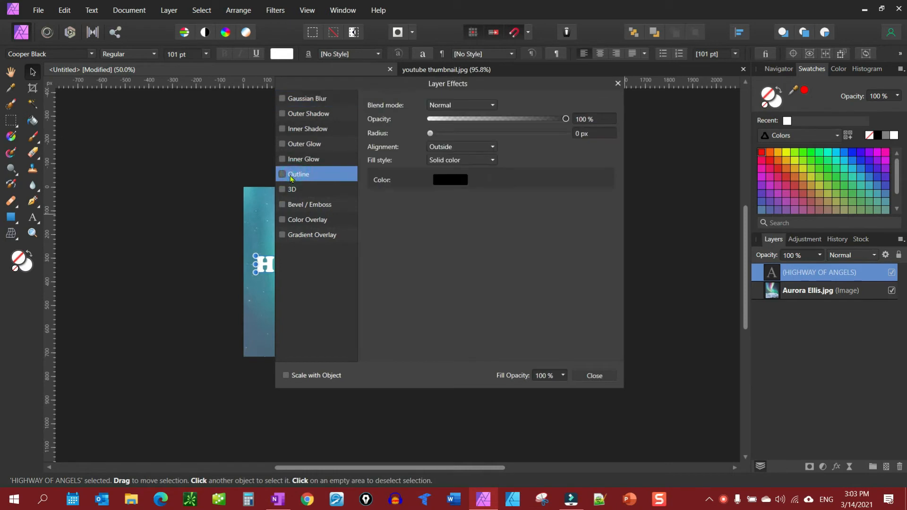
left_click(282, 174)
left_click(609, 376)
left_click(639, 322)
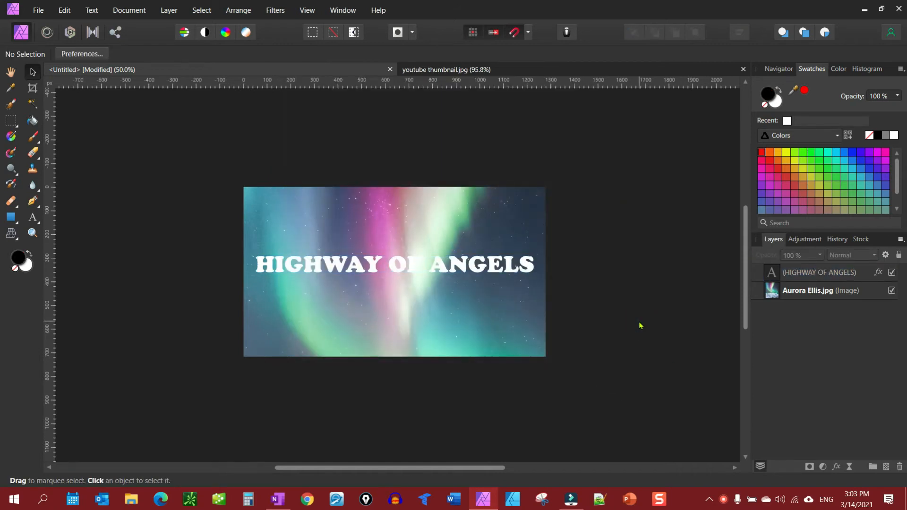
Step: Set the Outline effect radius of the "HIGHWAY OF ANGELS" text layer to 10 px and close the effects dialog
key("ctrl+plus")
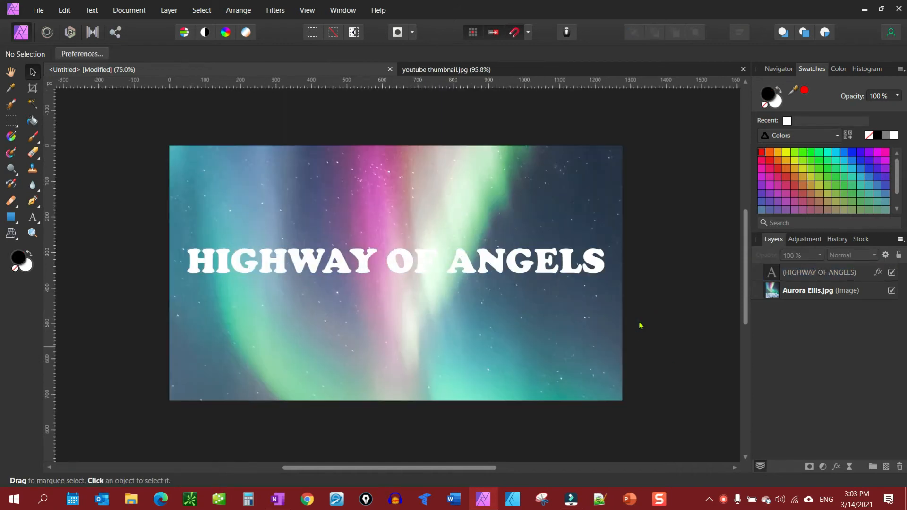
left_click(817, 277)
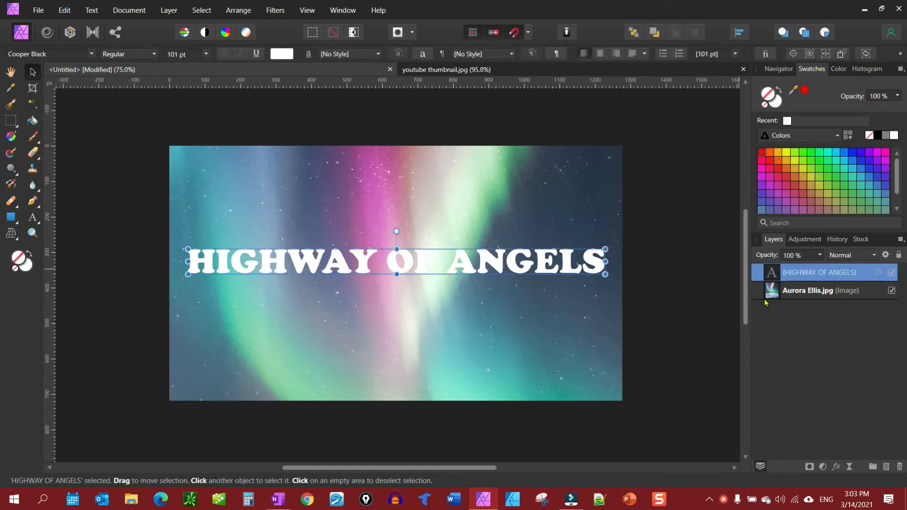
left_click(837, 466)
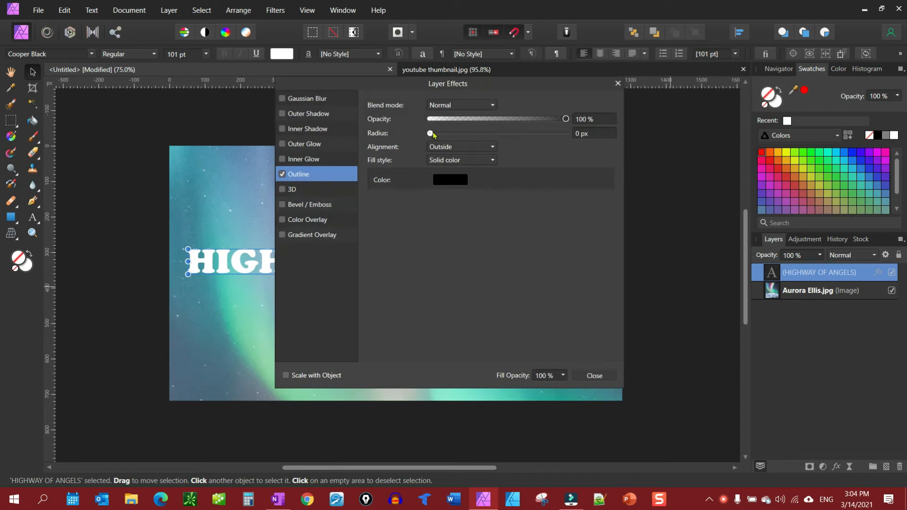
left_click_drag(430, 133, 490, 133)
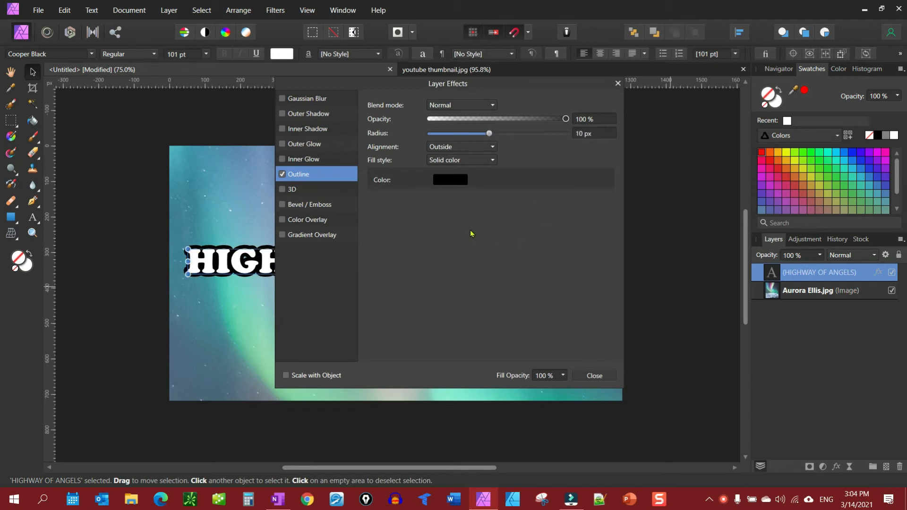
left_click(596, 377)
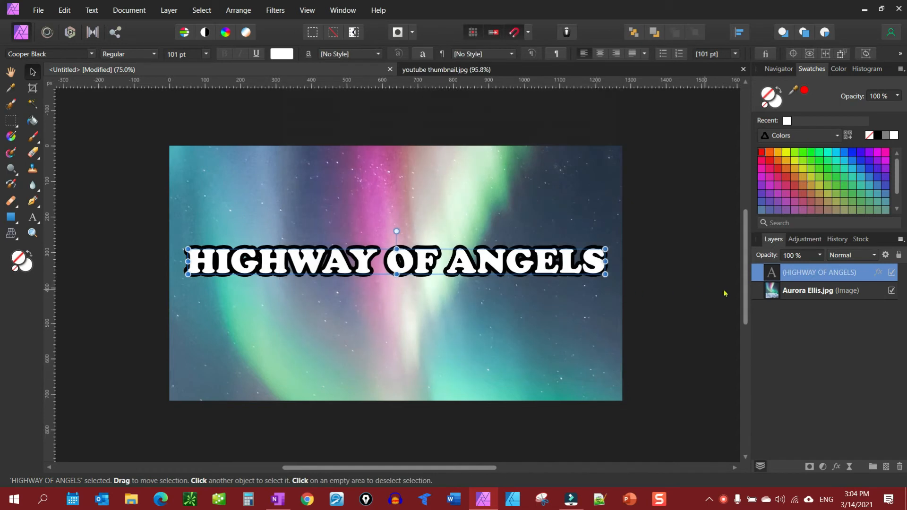
Step: Group the outlined text layer and enable an Outline effect with a radius of about 5.9 px on the group, keeping the text in view
right_click(780, 276)
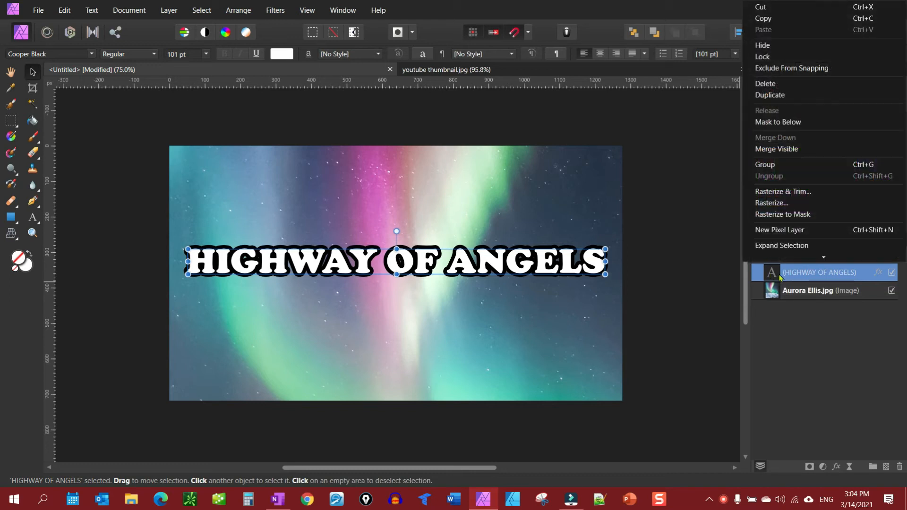
left_click(779, 164)
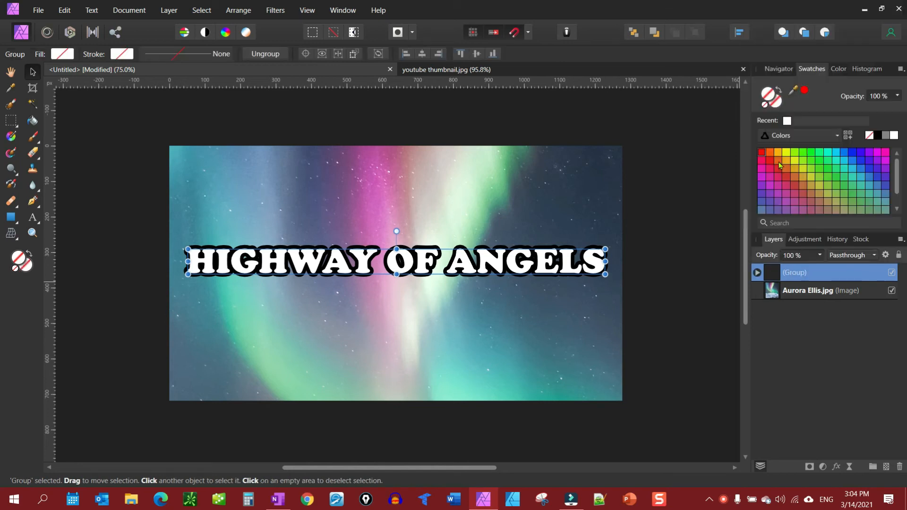
left_click(837, 467)
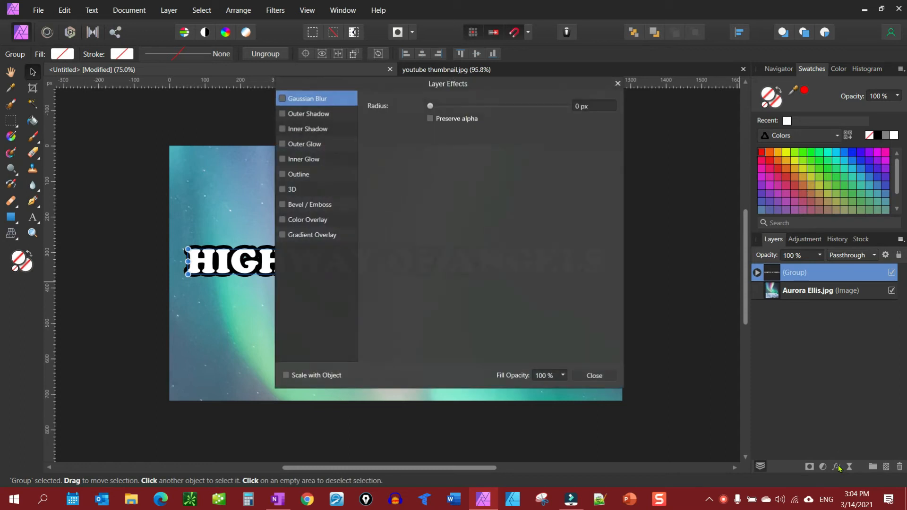
left_click(299, 177)
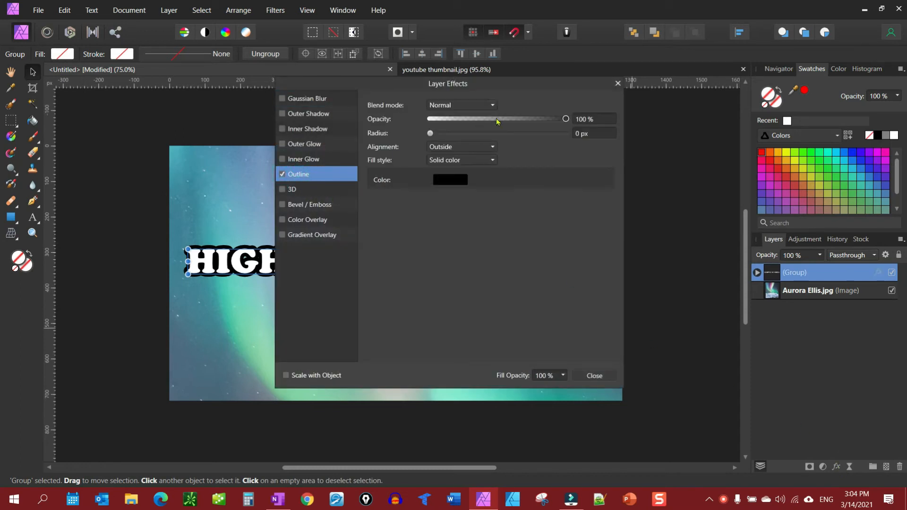
left_click_drag(430, 134, 476, 134)
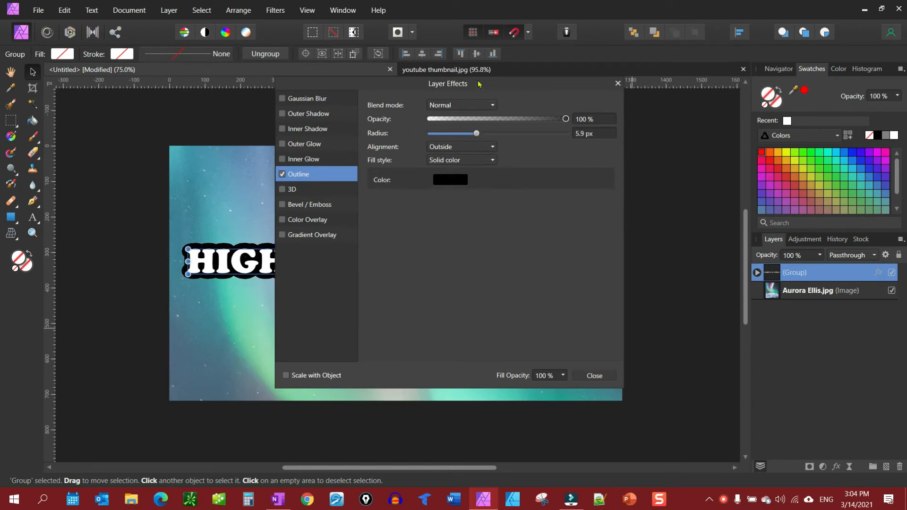
left_click_drag(482, 86, 657, 84)
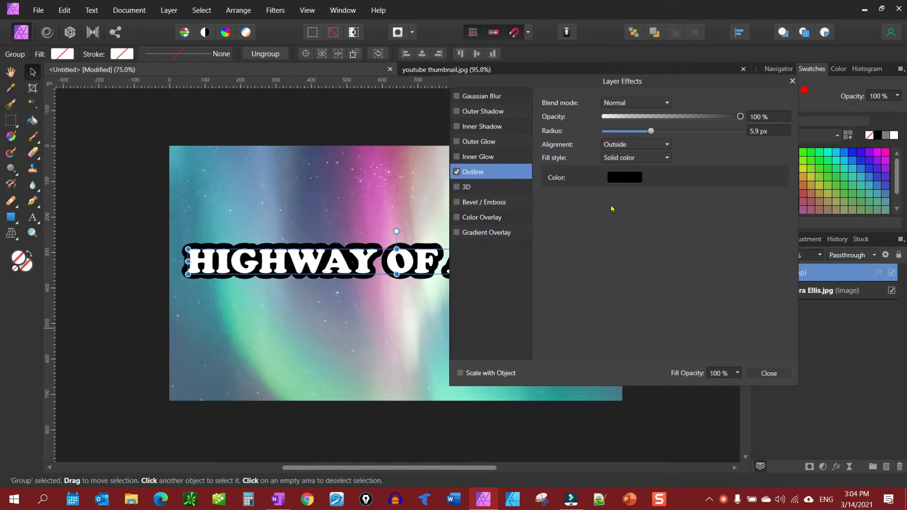
Step: Colour the group's outline with a teal sampled from the aurora image (R 135, G 212, B 194)
left_click(623, 178)
left_click_drag(681, 196, 259, 317)
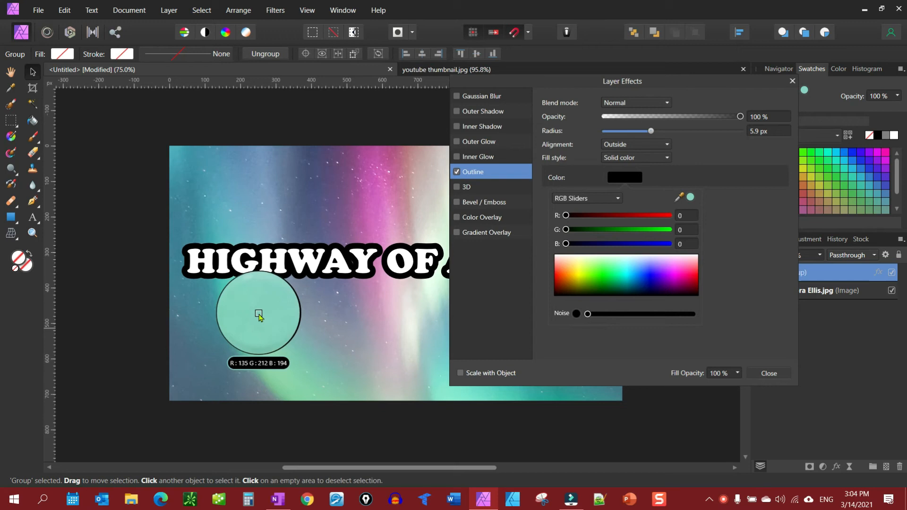
left_click_drag(259, 314, 259, 316)
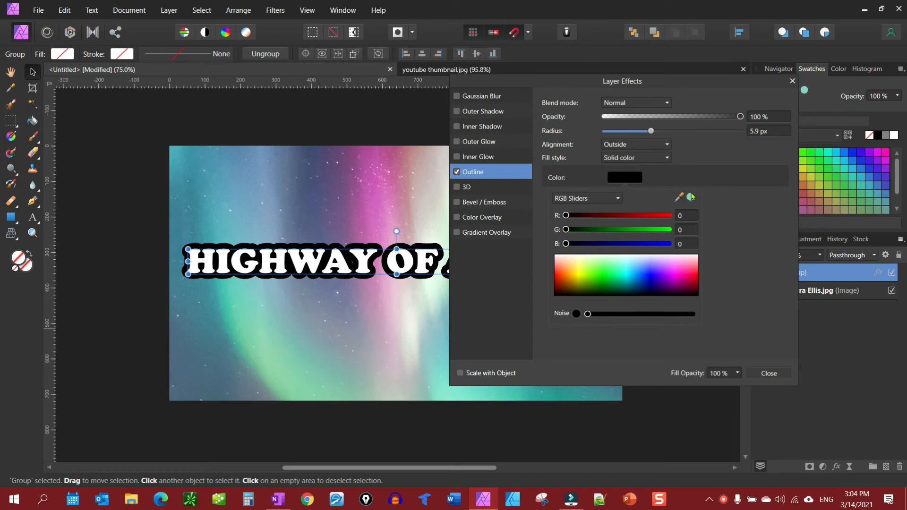
left_click(691, 198)
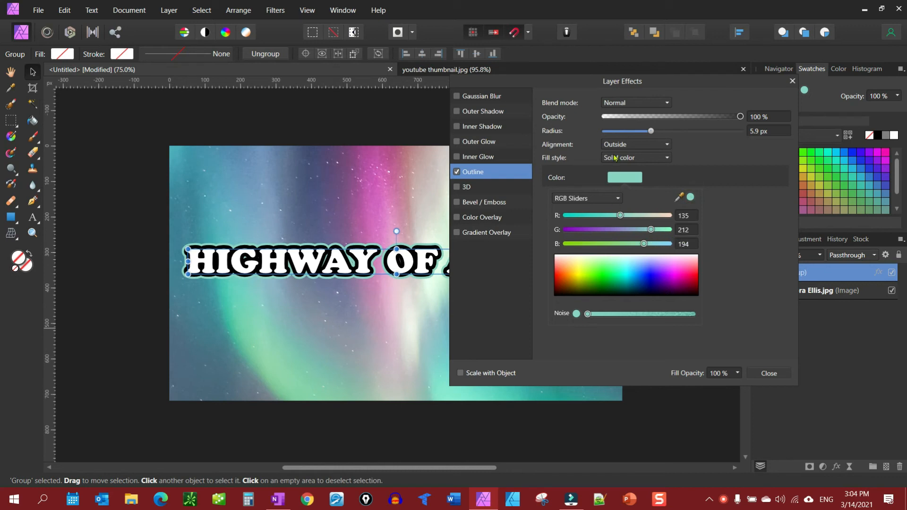
Step: Set the radius of the group's teal outline to about 9.7 px and close the effects dialog
left_click(654, 134)
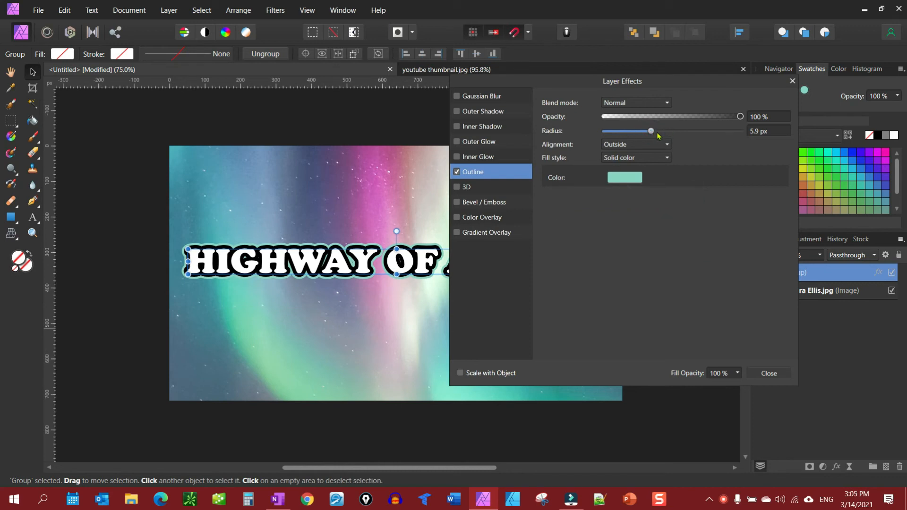
mouse_move(652, 131)
left_mouse_down()
mouse_move(671, 134)
mouse_move(663, 134)
left_mouse_up()
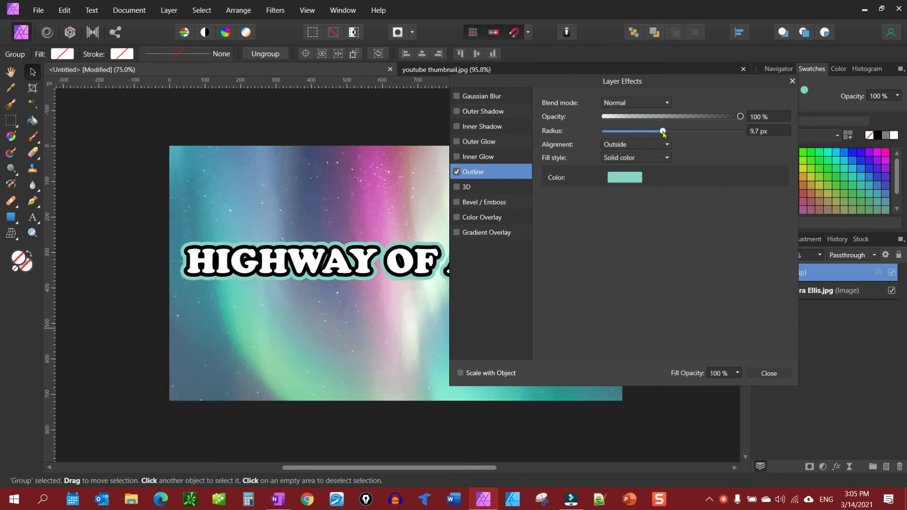
left_click(767, 373)
Step: Nest the group in another group and enable an Outline effect with a radius of about 12.8 px on the new group
right_click(783, 274)
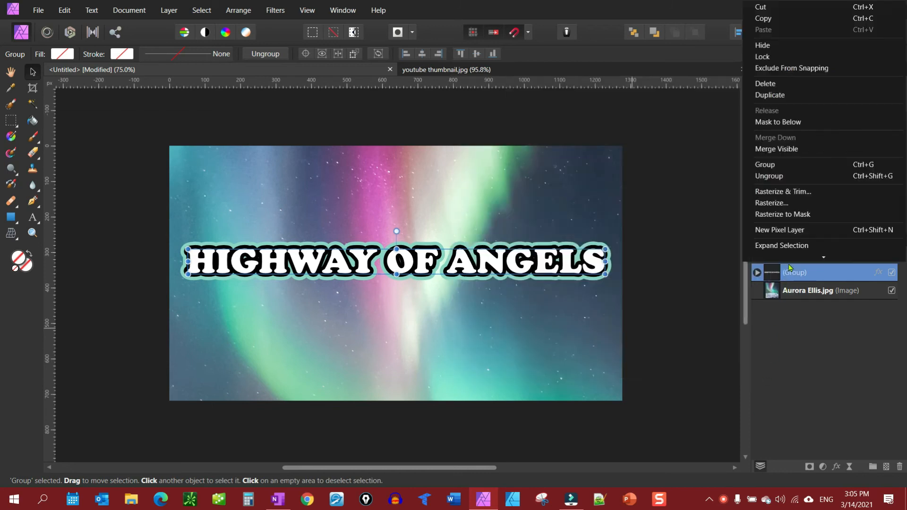
left_click(783, 166)
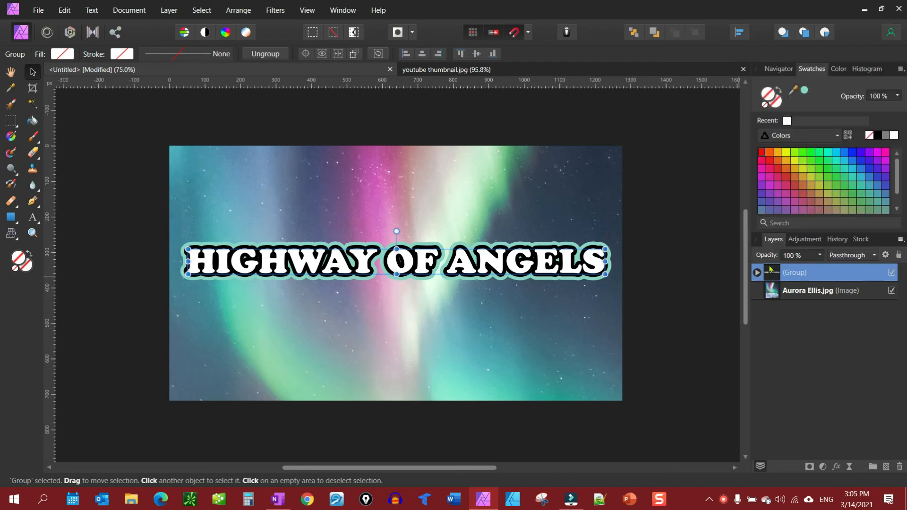
left_click(837, 467)
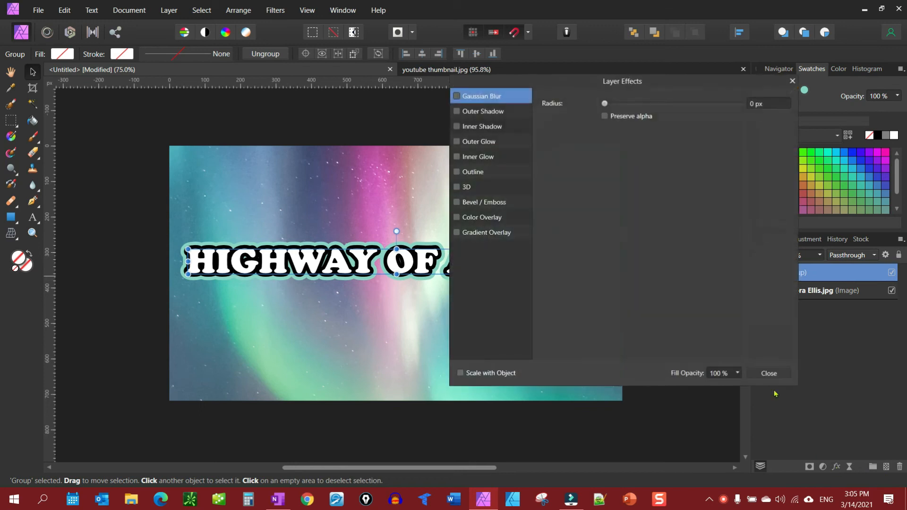
left_click(474, 173)
left_click(456, 172)
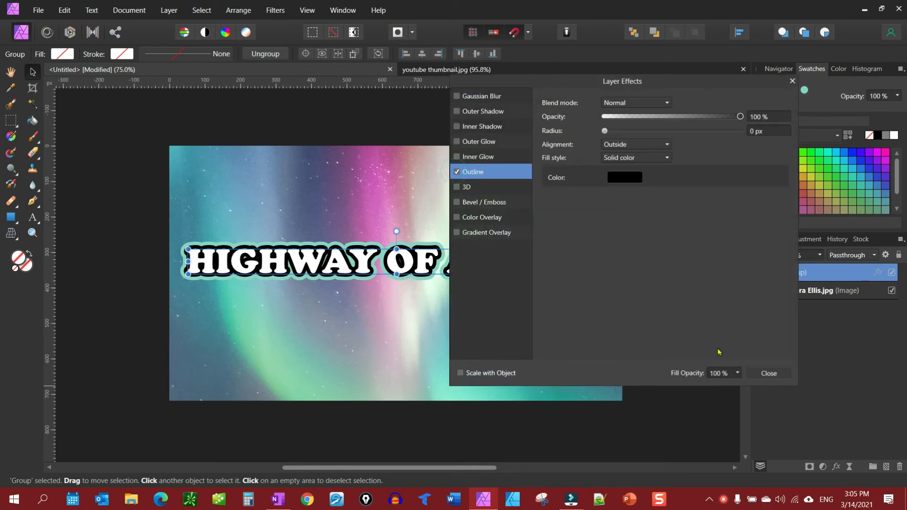
left_click_drag(605, 131, 667, 131)
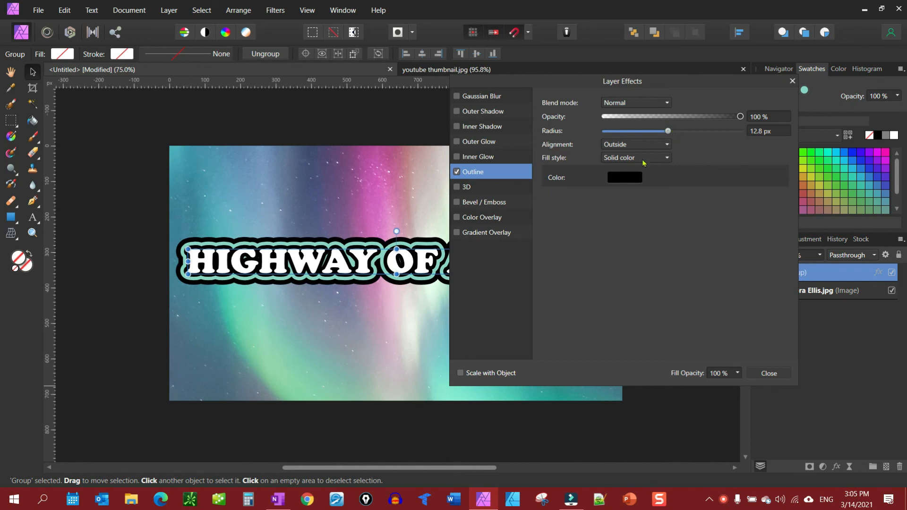
Step: Colour the outer group's outline with a magenta sampled from the aurora (R 205, G 92, B 184), close the effects dialog and deselect the group
left_click(625, 179)
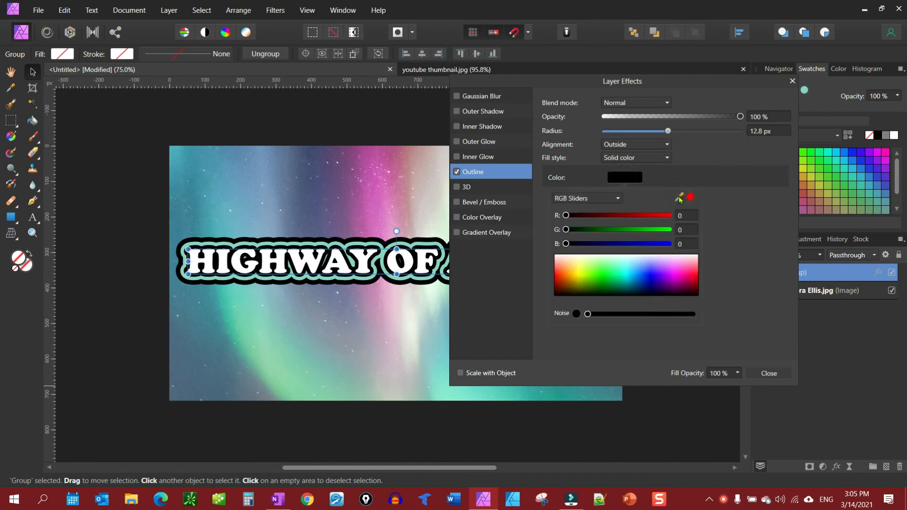
left_click_drag(681, 197, 377, 197)
left_click(691, 197)
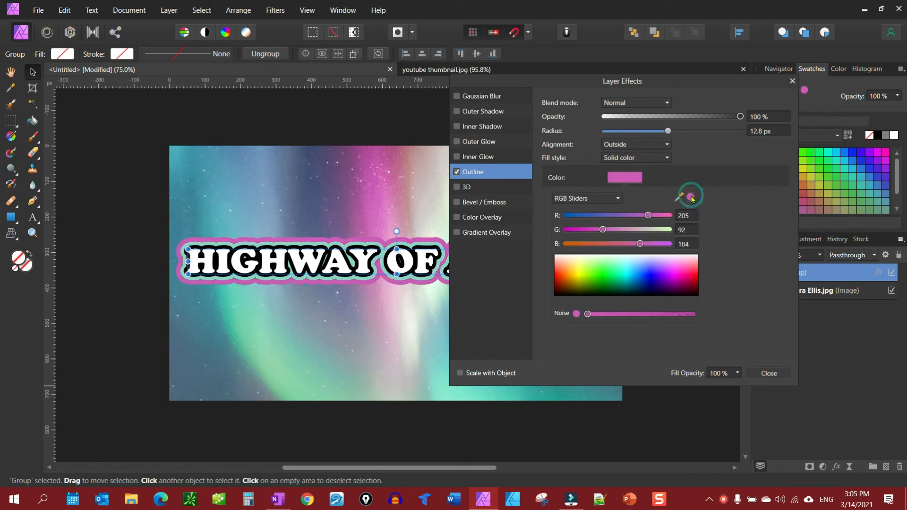
left_click(775, 377)
left_click(765, 374)
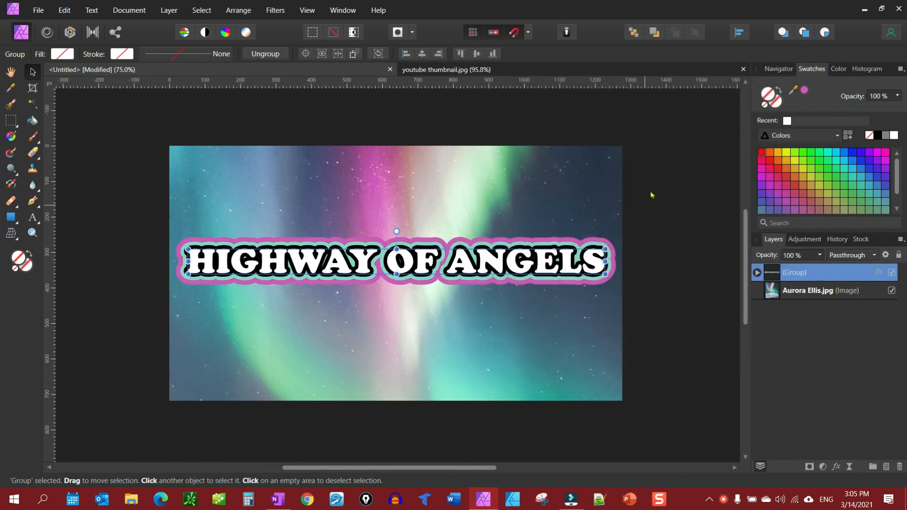
left_click(668, 169)
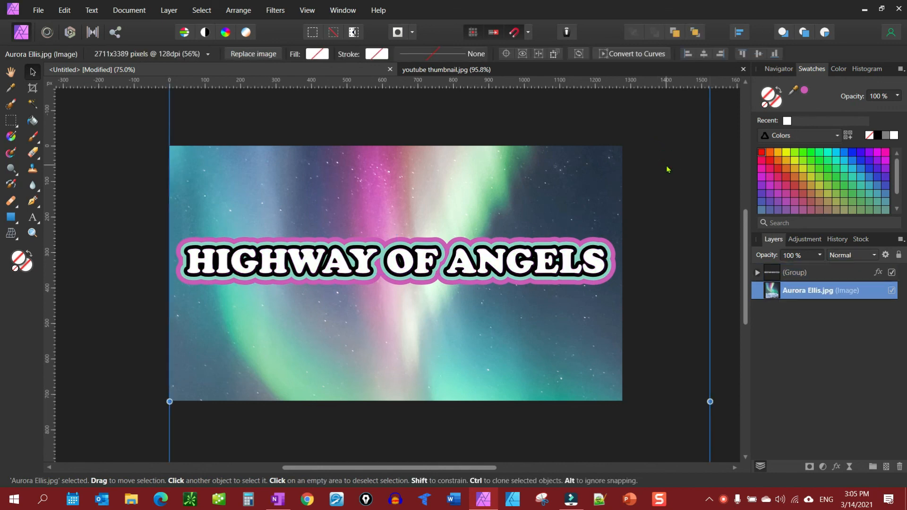